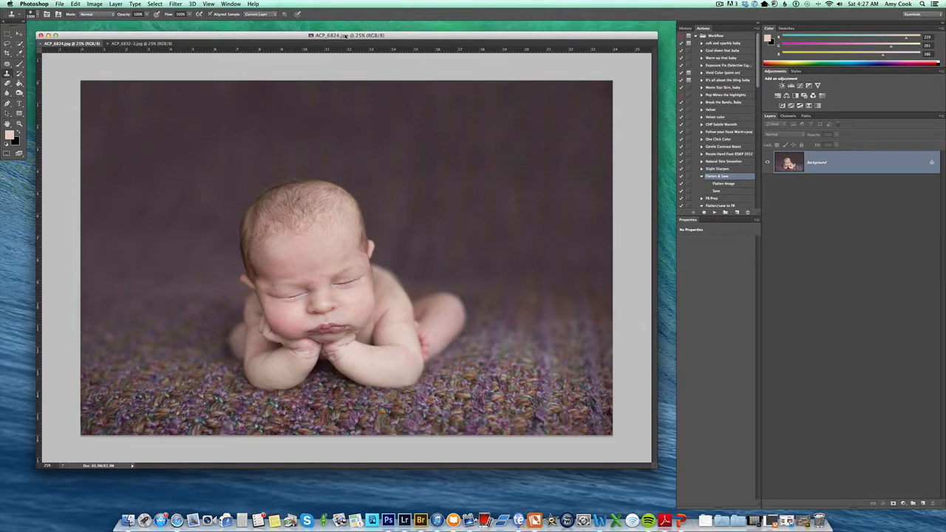
Step: Duplicate the Background layer of ACP_6824.jpg into a new Layer 1
{"action": "left_click_drag", "start_coordinate": [365, 39], "coordinate": [357, 37]}
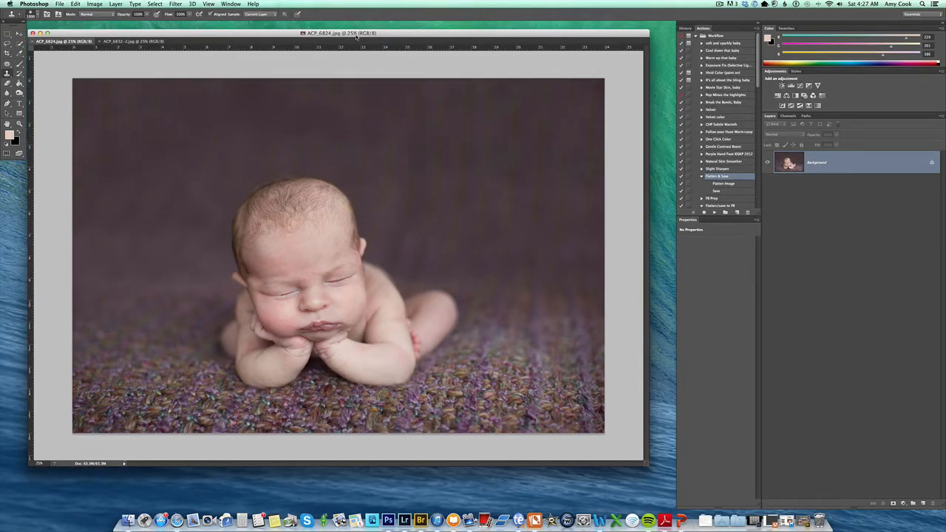
{"action": "key", "text": "super+j"}
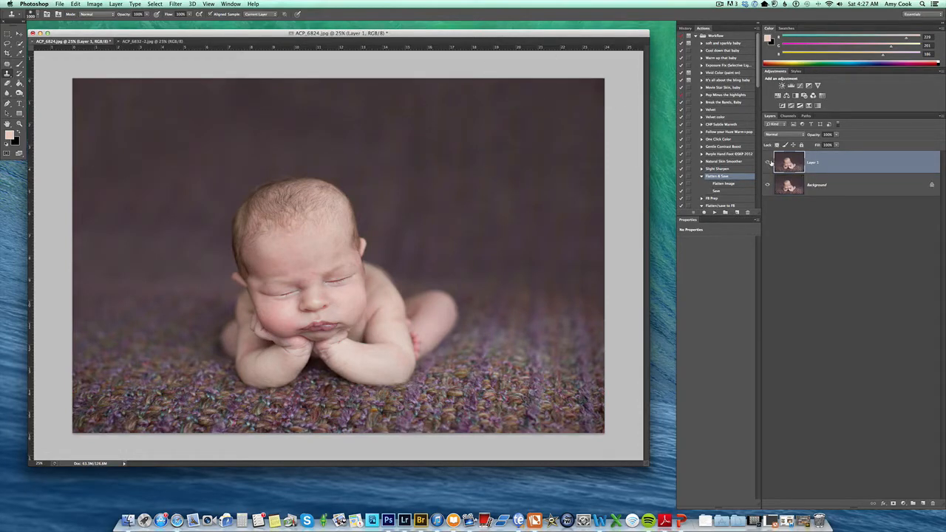
Step: Set up the Brush tool as a soft 0% hardness brush enlarged to about 2000 px
{"action": "key", "text": "b"}
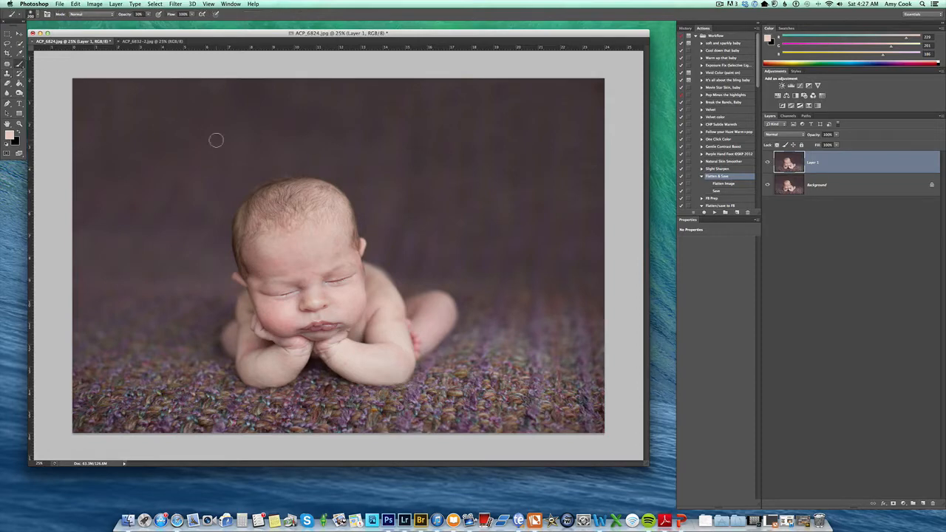
{"action": "key", "text": "bracketright"}
{"action": "key", "text": "bracketright"}
{"action": "key", "text": "bracketright"}
{"action": "key", "text": "bracketright"}
{"action": "key", "text": "bracketright"}
{"action": "key", "text": "bracketright"}
{"action": "key", "text": "bracketright"}
{"action": "key", "text": "bracketright"}
{"action": "key", "text": "bracketright"}
{"action": "key", "text": "bracketright"}
{"action": "key", "text": "bracketright"}
{"action": "key", "text": "bracketright"}
{"action": "left_click", "coordinate": [37, 13]}
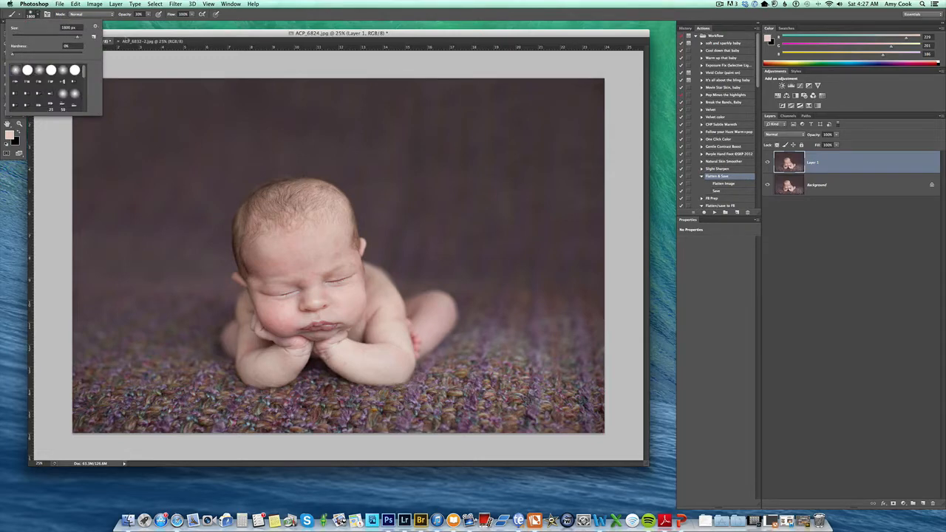
{"action": "left_click", "coordinate": [146, 108]}
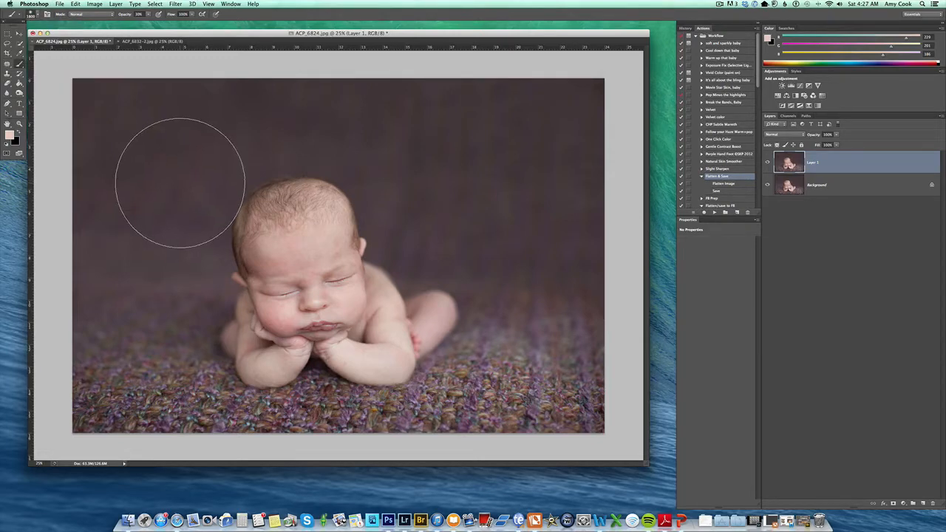
{"action": "key", "text": "bracketright"}
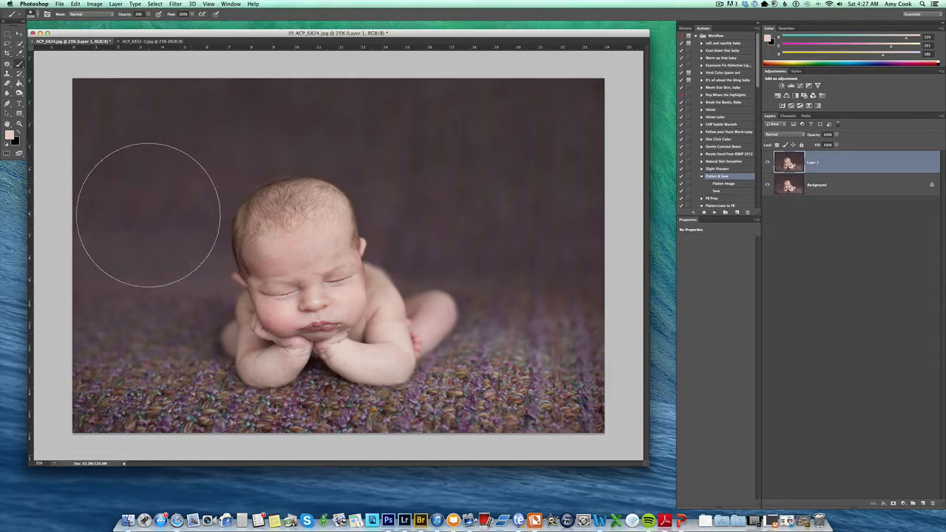
{"action": "key", "text": "bracketright"}
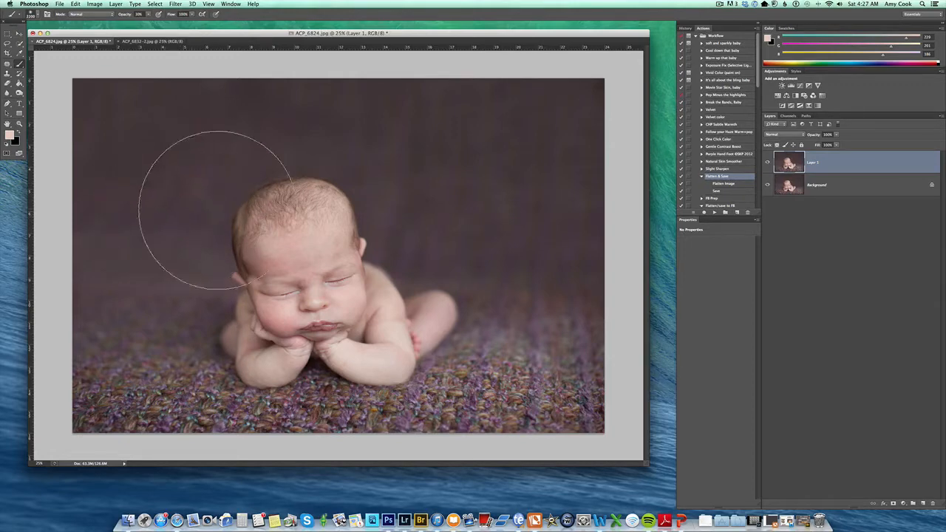
Step: Sample the dark purple backdrop, paint it across Layer 1, and lower its opacity to about 72%
{"action": "left_click", "coordinate": [435, 239], "text": "alt"}
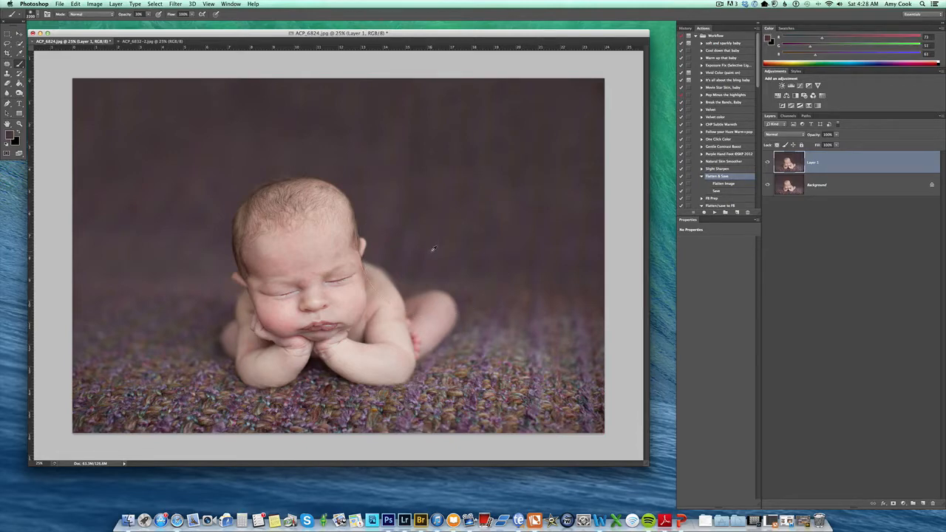
{"action": "left_click", "coordinate": [415, 238], "text": "alt"}
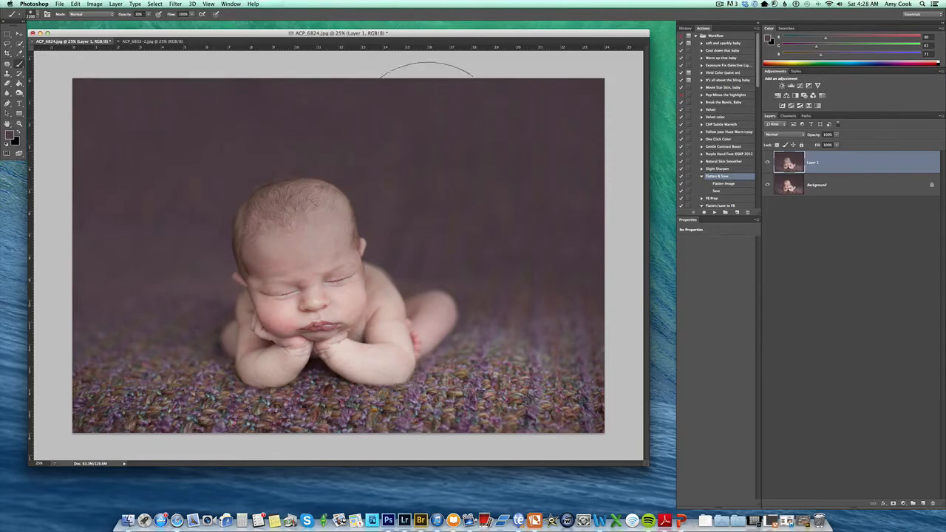
{"action": "left_click_drag", "start_coordinate": [37, 311], "coordinate": [608, 300]}
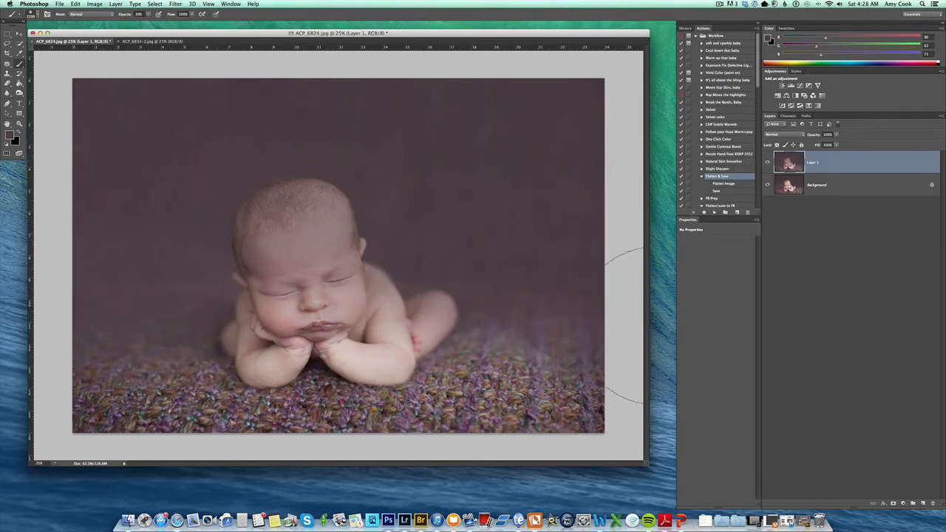
{"action": "left_click", "coordinate": [837, 135]}
{"action": "left_click_drag", "start_coordinate": [831, 144], "coordinate": [829, 144]}
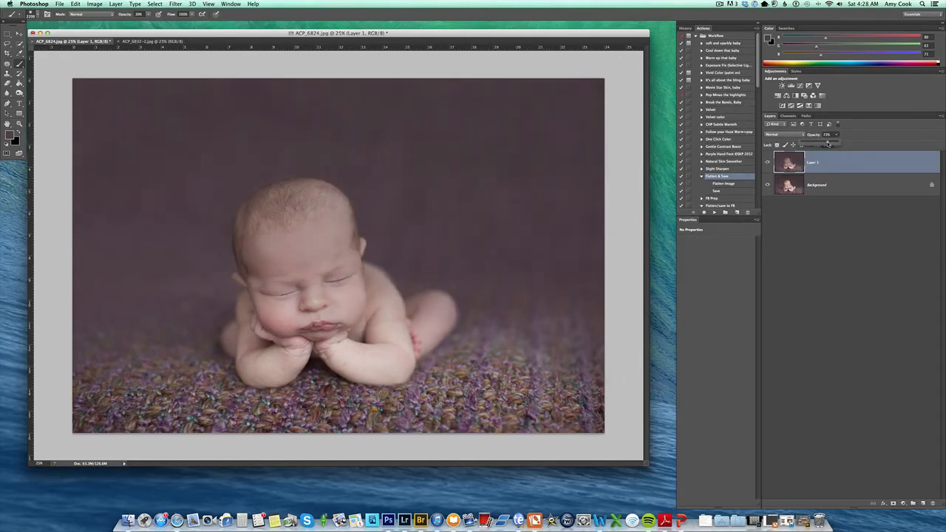
Step: Adjust the brush opacity and raise Layer 1's opacity to 100%
{"action": "left_click", "coordinate": [149, 14]}
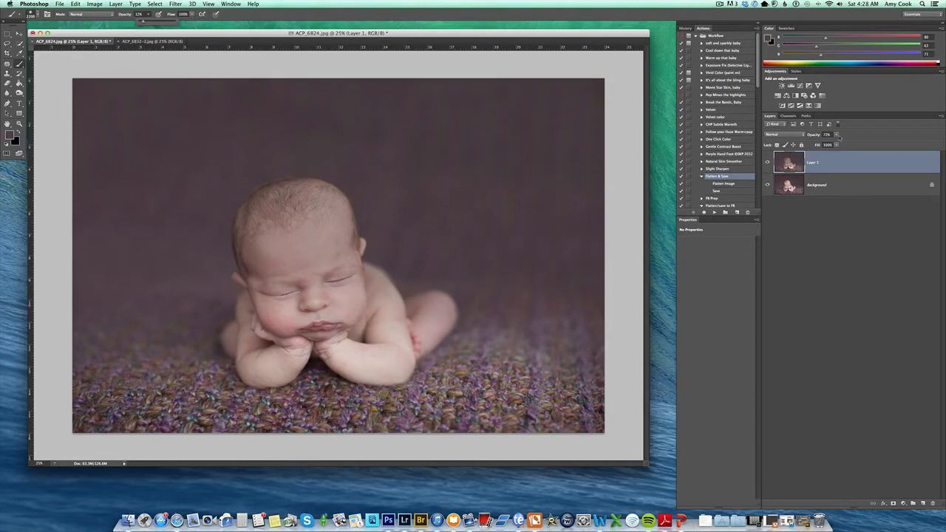
{"action": "left_click", "coordinate": [838, 135]}
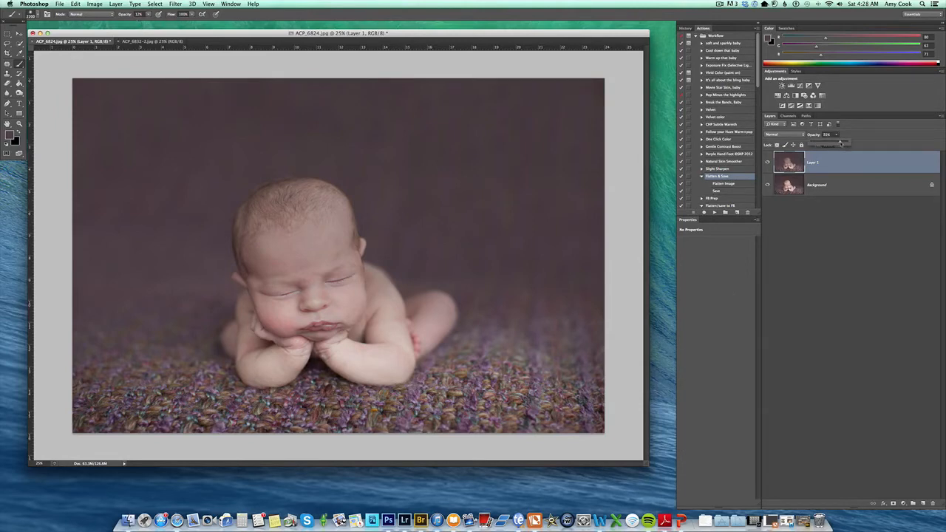
{"action": "mouse_move", "coordinate": [840, 143]}
{"action": "left_mouse_down"}
{"action": "mouse_move", "coordinate": [850, 144]}
{"action": "mouse_move", "coordinate": [842, 143]}
{"action": "left_mouse_up"}
{"action": "left_click", "coordinate": [150, 15]}
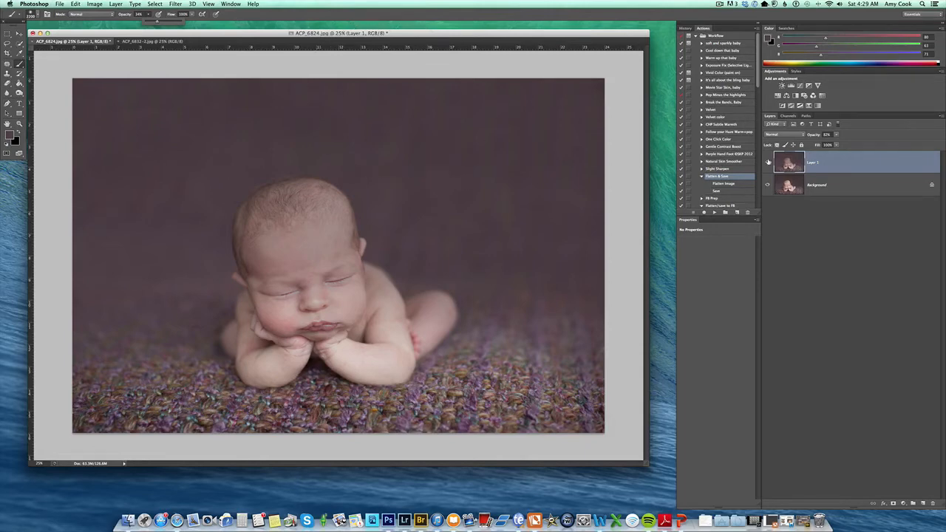
Step: Compare the photo with Layer 1 hidden and shown, then set its opacity to about 77%
{"action": "left_click", "coordinate": [768, 163]}
{"action": "left_click", "coordinate": [768, 163]}
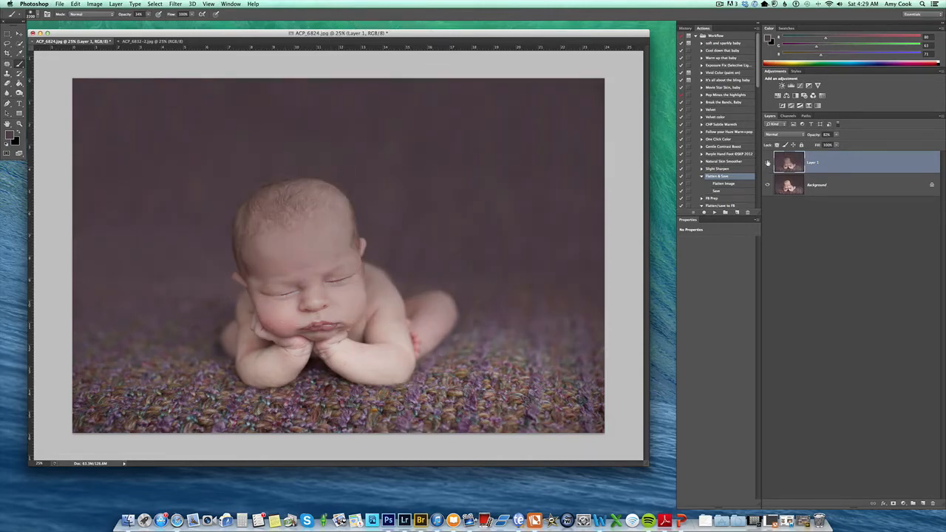
{"action": "left_click", "coordinate": [767, 163]}
{"action": "left_click", "coordinate": [767, 163]}
{"action": "left_click_drag", "start_coordinate": [821, 143], "coordinate": [837, 145]}
Step: Erase the purple paint on Layer 1 from the baby's hair, temple and head edge
{"action": "left_click", "coordinate": [8, 84]}
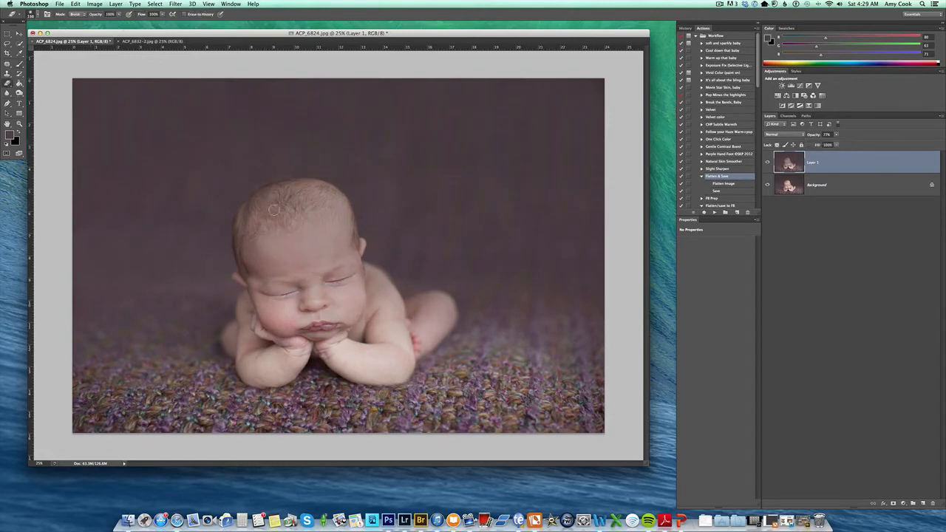
{"action": "key", "text": "bracketright"}
{"action": "key", "text": "bracketright"}
{"action": "key", "text": "bracketright"}
{"action": "key", "text": "bracketright"}
{"action": "key", "text": "bracketright"}
{"action": "key", "text": "bracketright"}
{"action": "key", "text": "bracketright"}
{"action": "key", "text": "bracketright"}
{"action": "mouse_move", "coordinate": [268, 207]}
{"action": "left_mouse_down"}
{"action": "mouse_move", "coordinate": [334, 203]}
{"action": "mouse_move", "coordinate": [344, 254]}
{"action": "mouse_move", "coordinate": [282, 201]}
{"action": "mouse_move", "coordinate": [250, 226]}
{"action": "mouse_move", "coordinate": [267, 287]}
{"action": "mouse_move", "coordinate": [282, 218]}
{"action": "mouse_move", "coordinate": [280, 284]}
{"action": "mouse_move", "coordinate": [395, 324]}
{"action": "mouse_move", "coordinate": [351, 281]}
{"action": "mouse_move", "coordinate": [382, 309]}
{"action": "mouse_move", "coordinate": [378, 331]}
{"action": "mouse_move", "coordinate": [413, 309]}
{"action": "mouse_move", "coordinate": [448, 308]}
{"action": "mouse_move", "coordinate": [412, 349]}
{"action": "mouse_move", "coordinate": [438, 316]}
{"action": "mouse_move", "coordinate": [393, 350]}
{"action": "mouse_move", "coordinate": [372, 342]}
{"action": "mouse_move", "coordinate": [376, 350]}
{"action": "mouse_move", "coordinate": [389, 348]}
{"action": "mouse_move", "coordinate": [342, 320]}
{"action": "mouse_move", "coordinate": [323, 331]}
{"action": "mouse_move", "coordinate": [277, 330]}
{"action": "mouse_move", "coordinate": [286, 318]}
{"action": "mouse_move", "coordinate": [257, 358]}
{"action": "mouse_move", "coordinate": [230, 341]}
{"action": "mouse_move", "coordinate": [248, 297]}
{"action": "mouse_move", "coordinate": [275, 270]}
{"action": "mouse_move", "coordinate": [237, 276]}
{"action": "left_mouse_up"}
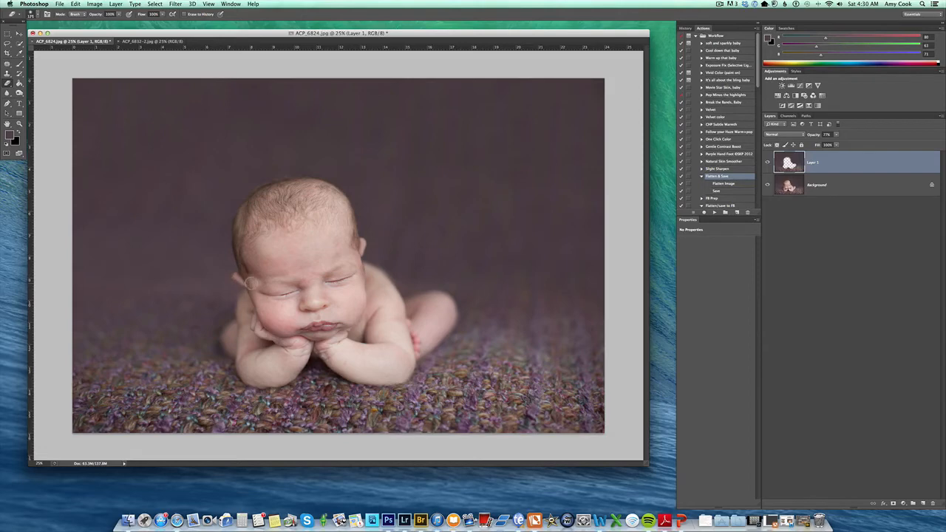
{"action": "key", "text": "bracketright"}
{"action": "key", "text": "bracketright"}
{"action": "mouse_move", "coordinate": [249, 279]}
{"action": "left_mouse_down"}
{"action": "mouse_move", "coordinate": [242, 217]}
{"action": "mouse_move", "coordinate": [298, 178]}
{"action": "left_mouse_up"}
{"action": "key", "text": "bracketright"}
{"action": "key", "text": "bracketright"}
{"action": "key", "text": "bracketright"}
Step: Toggle Layer 1's visibility repeatedly to compare the painted backdrop with the original
{"action": "left_click", "coordinate": [768, 162]}
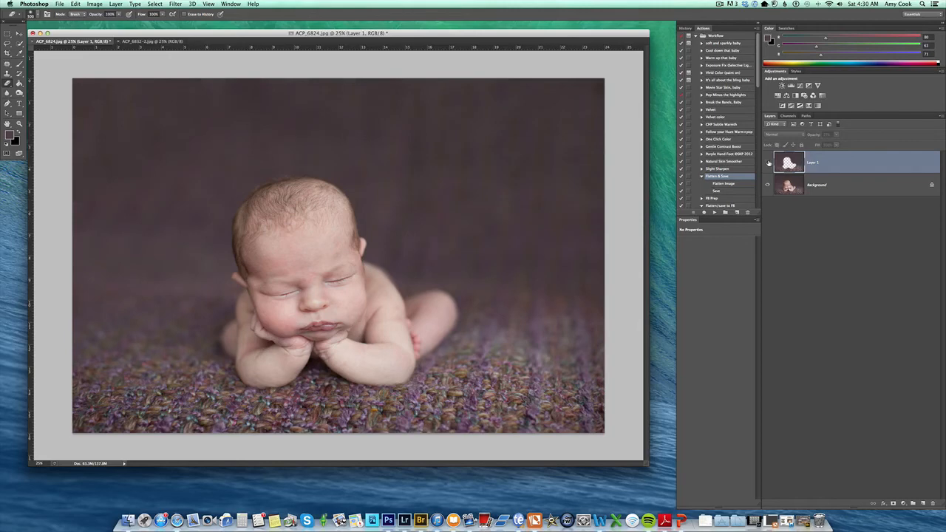
{"action": "left_click", "coordinate": [768, 162]}
{"action": "left_click", "coordinate": [837, 136]}
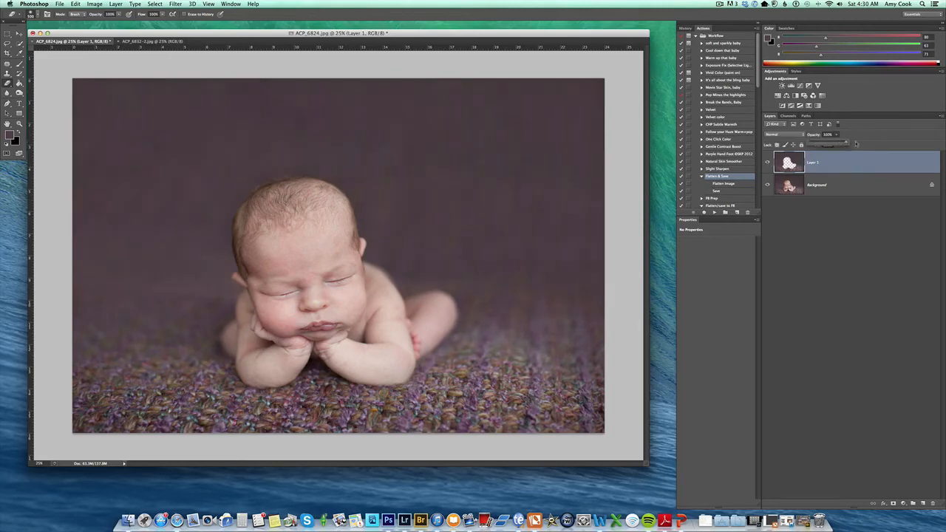
{"action": "left_click", "coordinate": [769, 163]}
{"action": "left_click", "coordinate": [768, 164]}
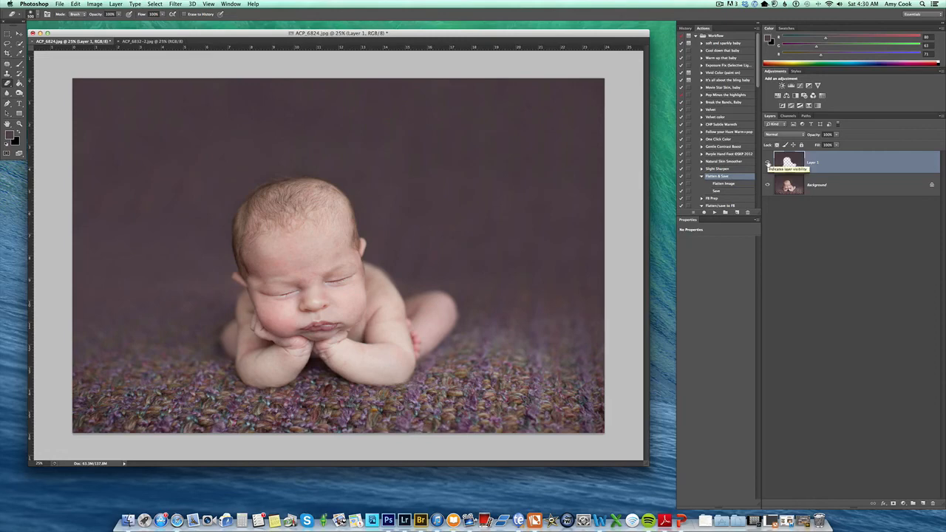
{"action": "left_click", "coordinate": [768, 163]}
Step: Set Layer 1's opacity to 84% and flatten the image into a single Background layer
{"action": "left_click", "coordinate": [836, 135]}
{"action": "left_click_drag", "start_coordinate": [835, 143], "coordinate": [832, 144]}
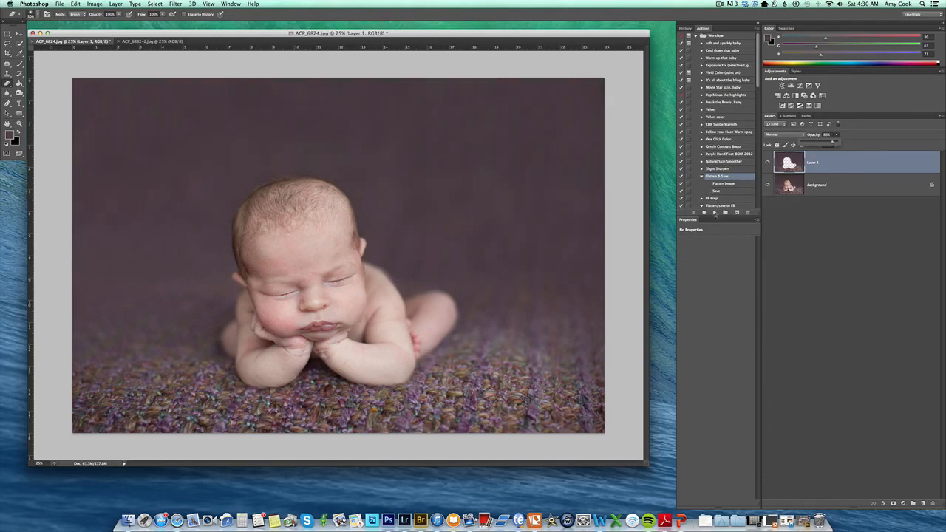
{"action": "left_click", "coordinate": [714, 212]}
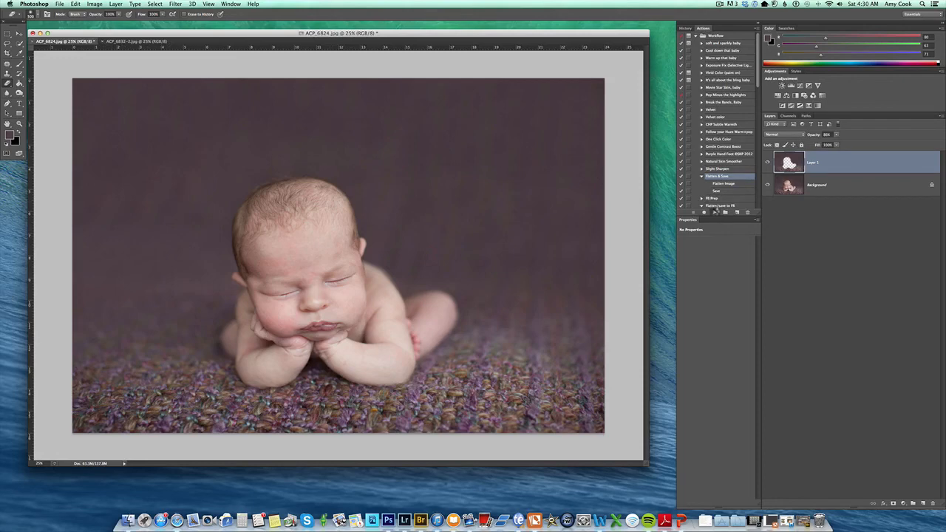